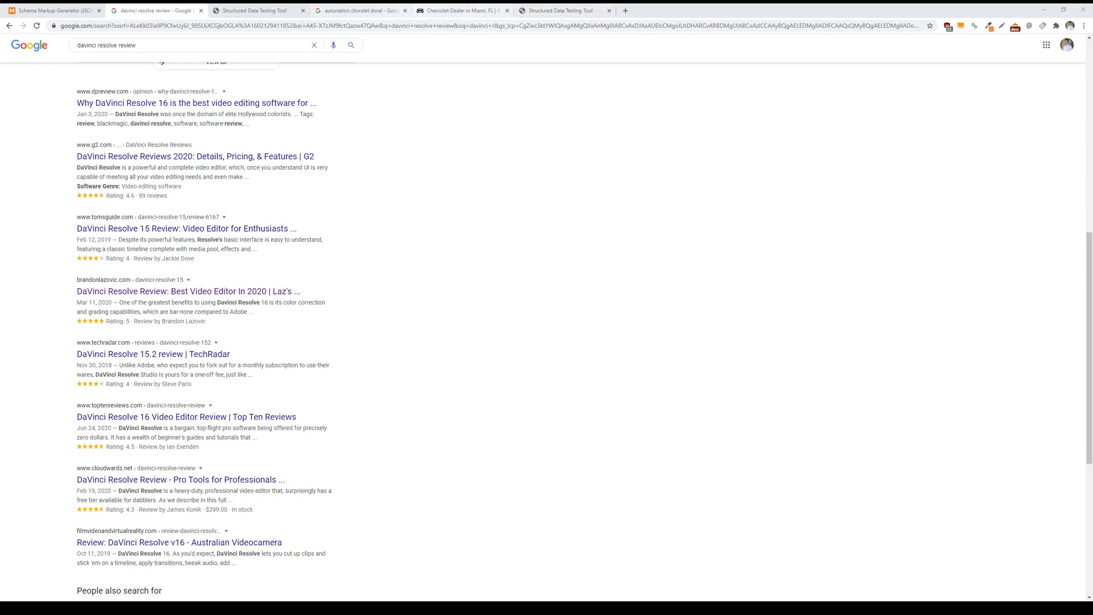
Glance at the AutoNation Chevrolet Doral results, then return to the DaVinci Resolve review results
{"action": "left_click", "coordinate": [364, 10]}
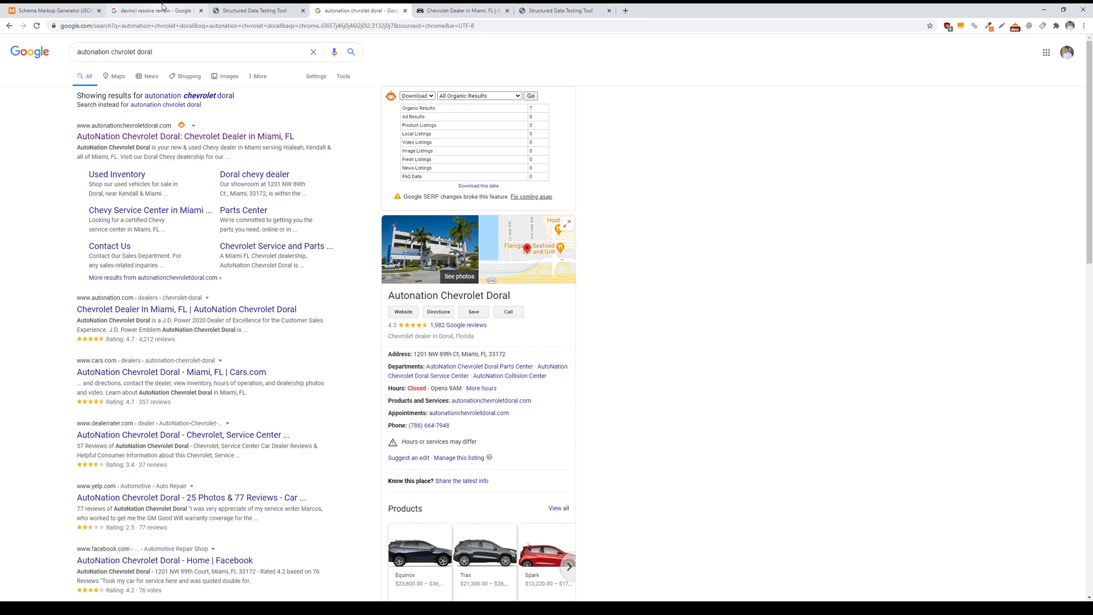
{"action": "left_click", "coordinate": [163, 8]}
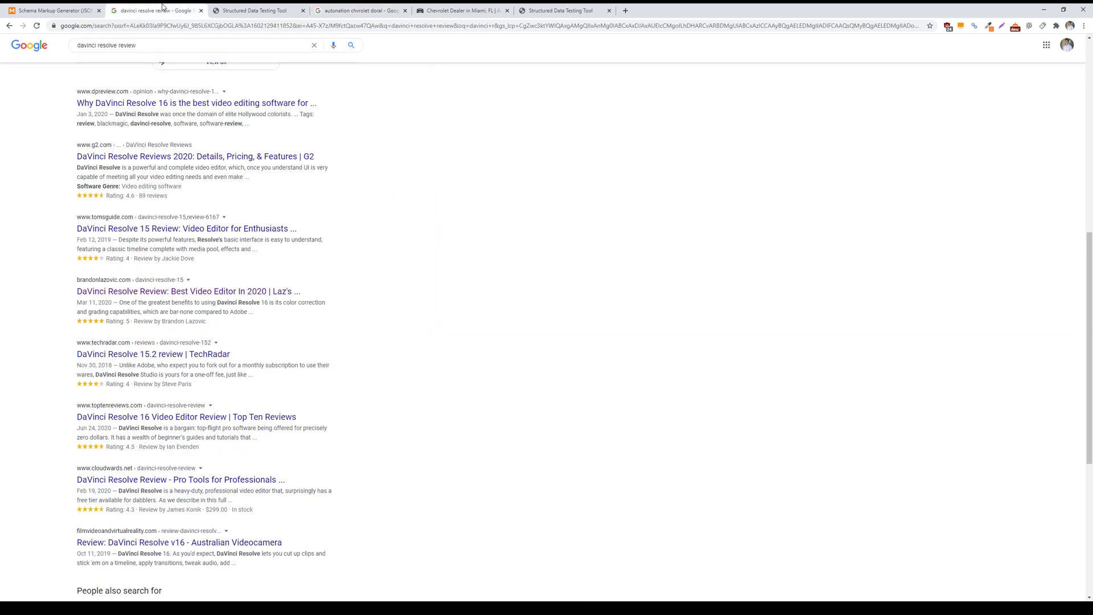
In the generator's Product form, set the offer type to Offer and move to the price currency and price fields
{"action": "left_click", "coordinate": [69, 11]}
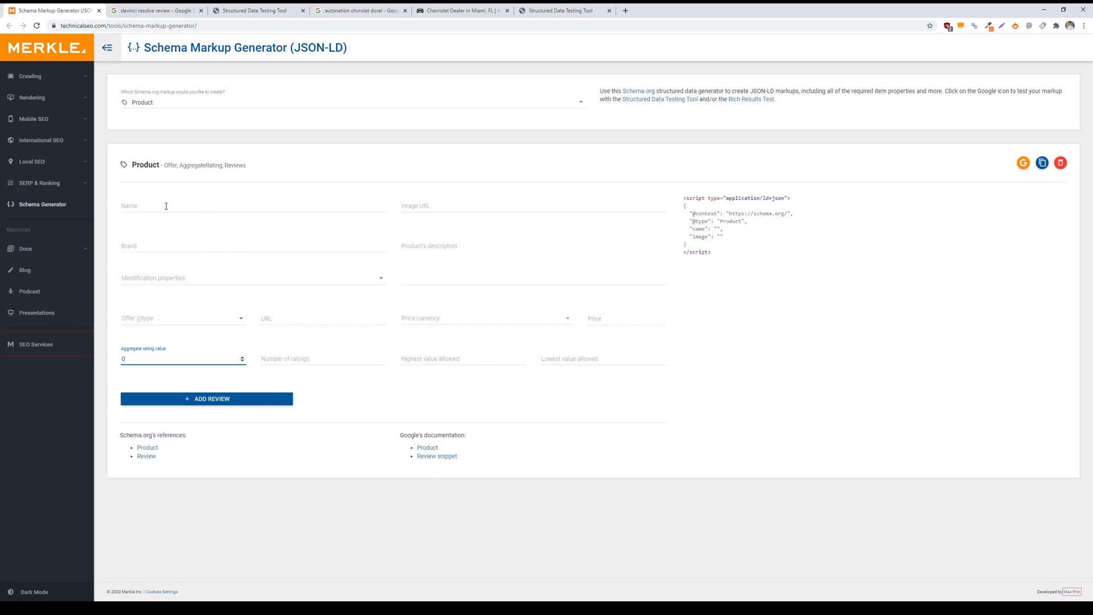
{"action": "left_click", "coordinate": [445, 245]}
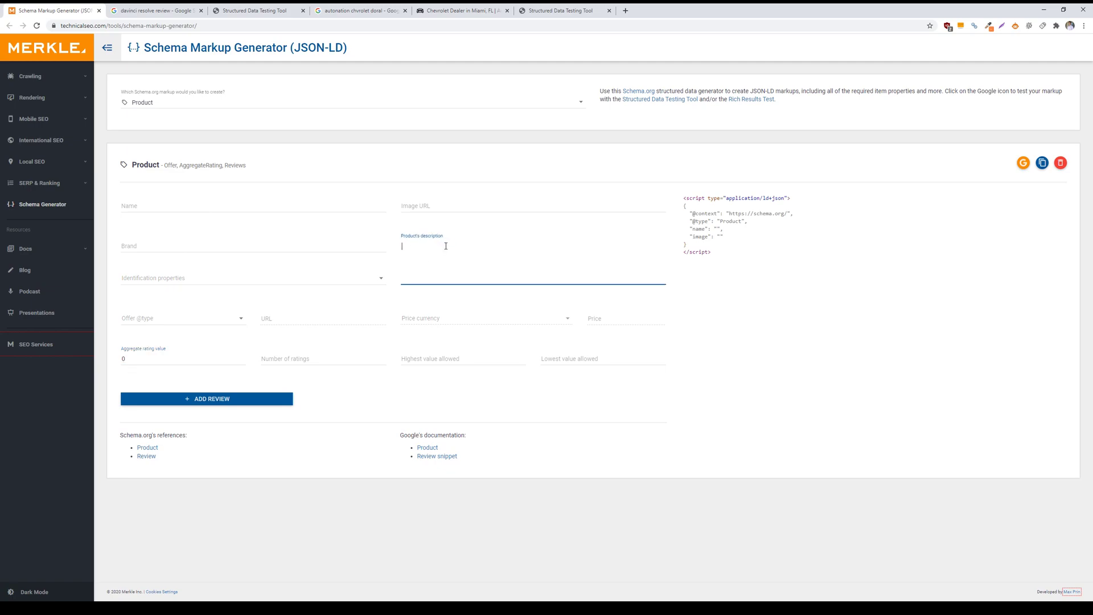
{"action": "left_click", "coordinate": [153, 324]}
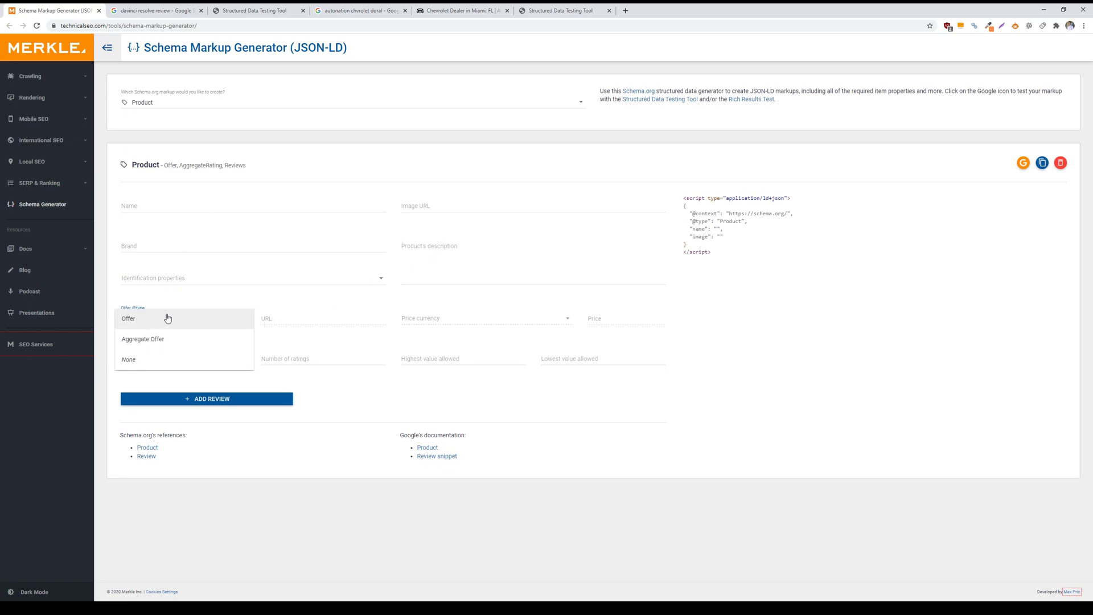
{"action": "left_click", "coordinate": [161, 319]}
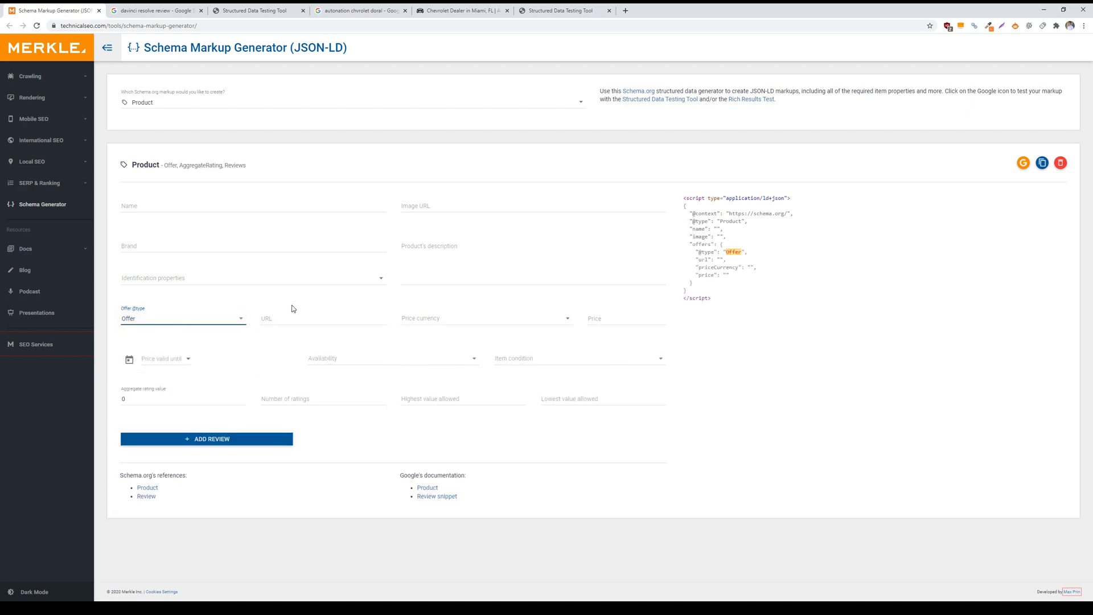
{"action": "left_click", "coordinate": [444, 326]}
{"action": "left_click", "coordinate": [613, 319]}
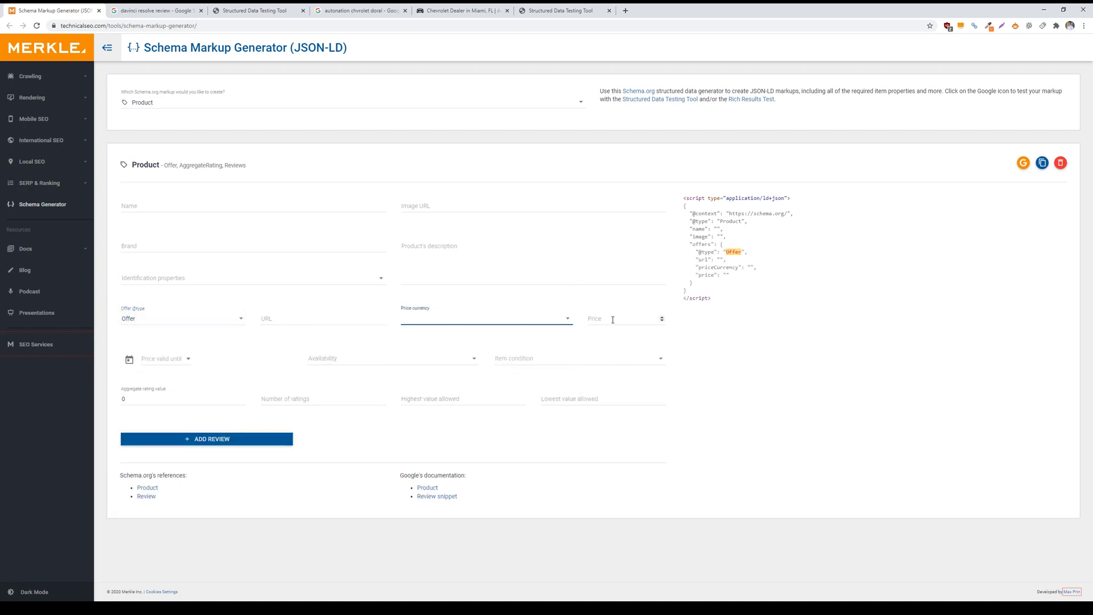
{"action": "left_click", "coordinate": [612, 320]}
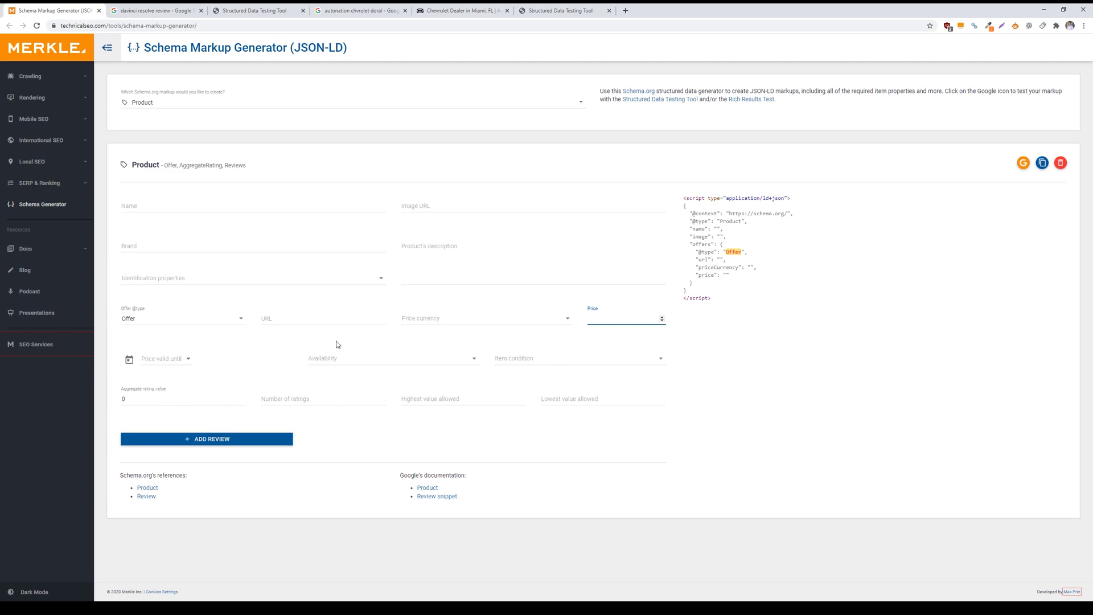
Review the DaVinci Resolve 15 Product test results: 0 errors, 4 warnings including missing aggregateRating and offers
{"action": "left_click", "coordinate": [268, 10]}
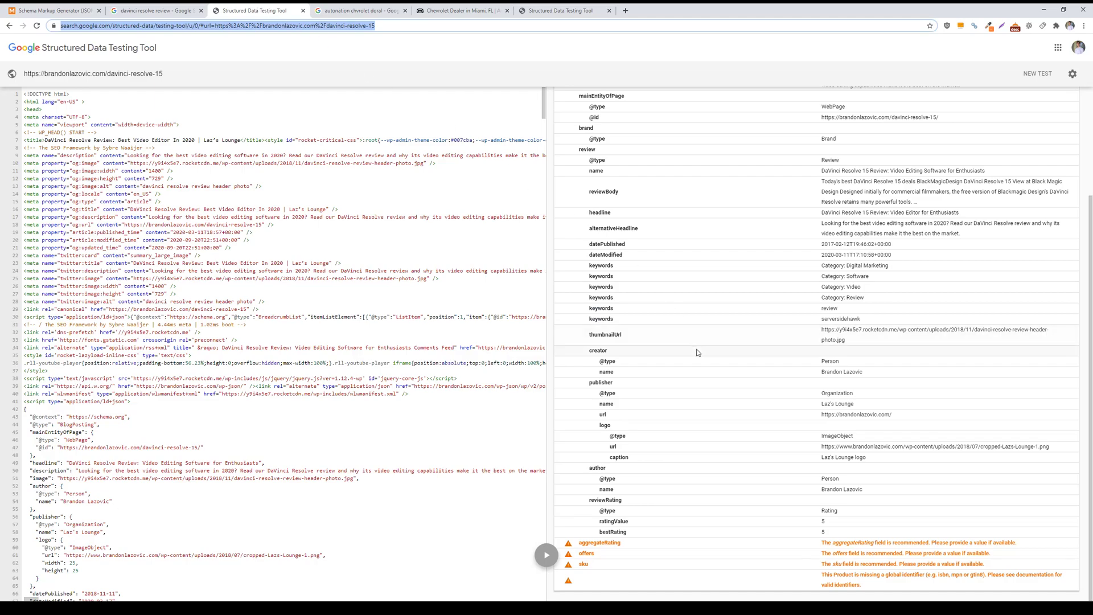
{"action": "scroll", "coordinate": [697, 353], "scroll_direction": "up", "scroll_amount": 3}
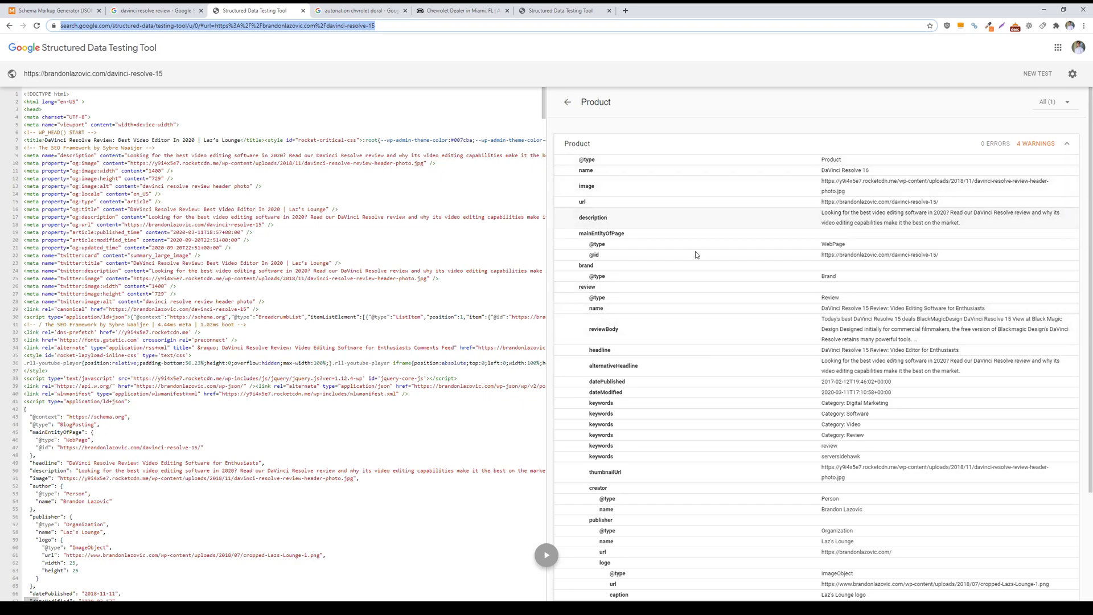
{"action": "scroll", "coordinate": [724, 315], "scroll_direction": "down", "scroll_amount": 1}
{"action": "scroll", "coordinate": [723, 314], "scroll_direction": "down", "scroll_amount": 1}
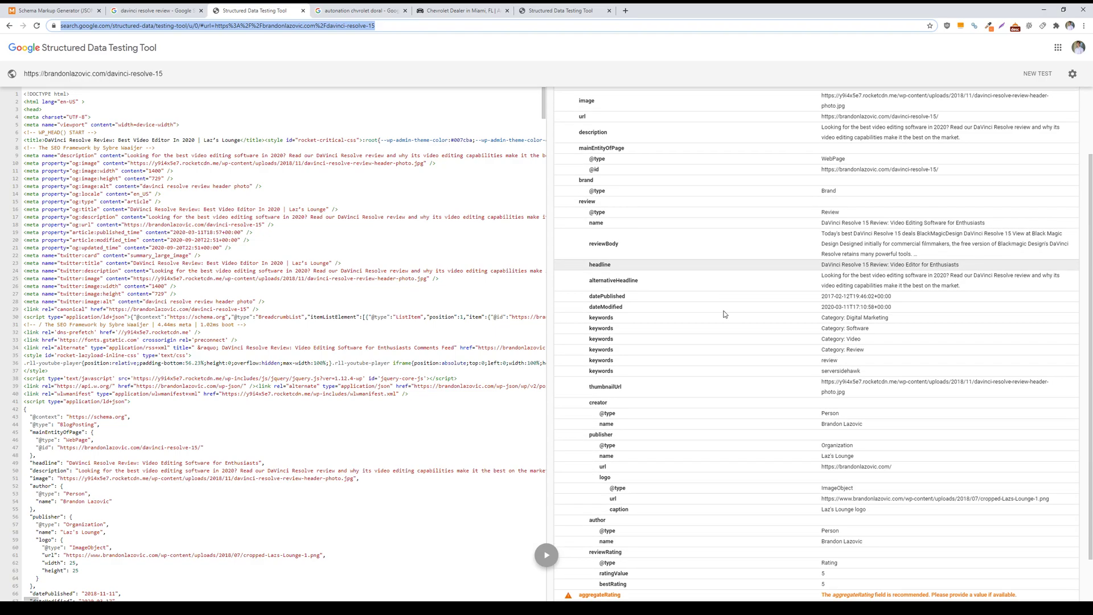
{"action": "scroll", "coordinate": [729, 301], "scroll_direction": "down", "scroll_amount": 1}
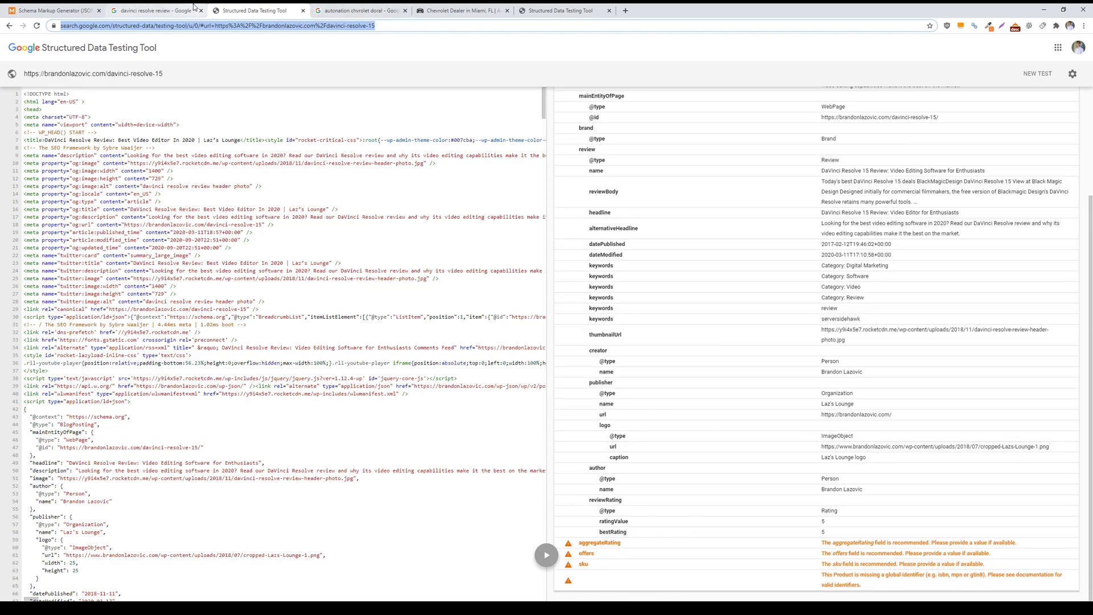
{"action": "left_click", "coordinate": [162, 8]}
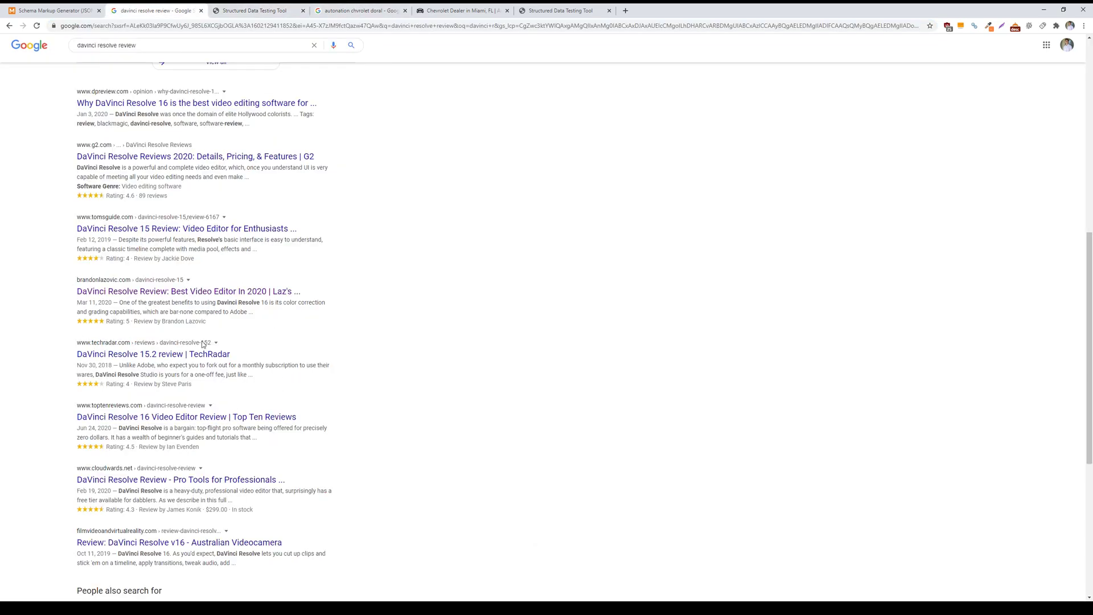
{"action": "left_click", "coordinate": [245, 9]}
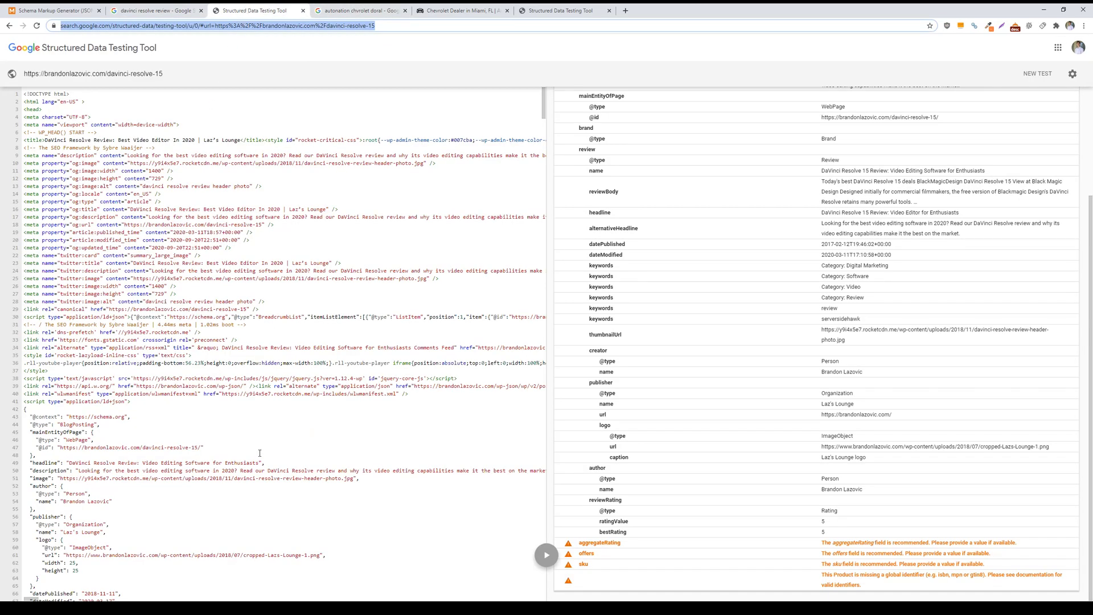
{"action": "scroll", "coordinate": [614, 457], "scroll_direction": "up", "scroll_amount": 3}
Compare against the markup generator, then cancel a new test to keep the current results
{"action": "left_click", "coordinate": [54, 11]}
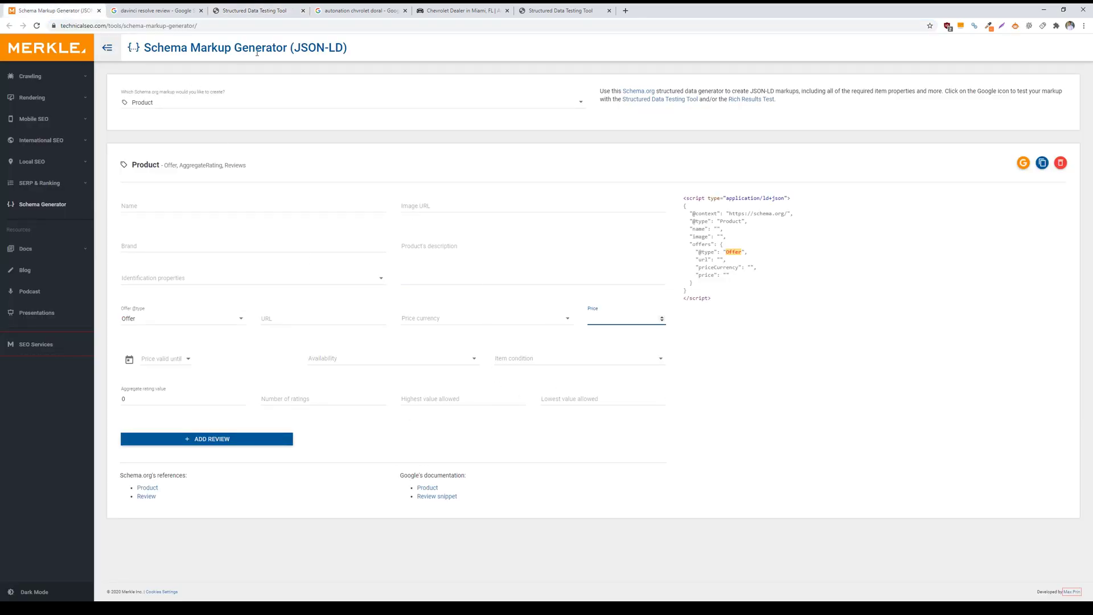
{"action": "left_click", "coordinate": [240, 8]}
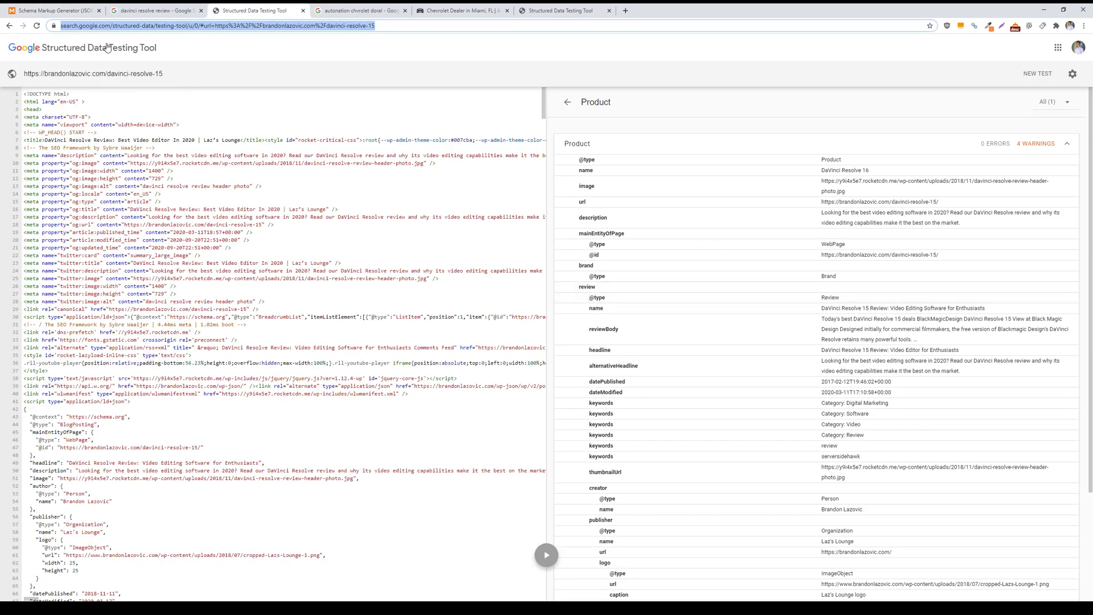
{"action": "left_click", "coordinate": [1037, 73]}
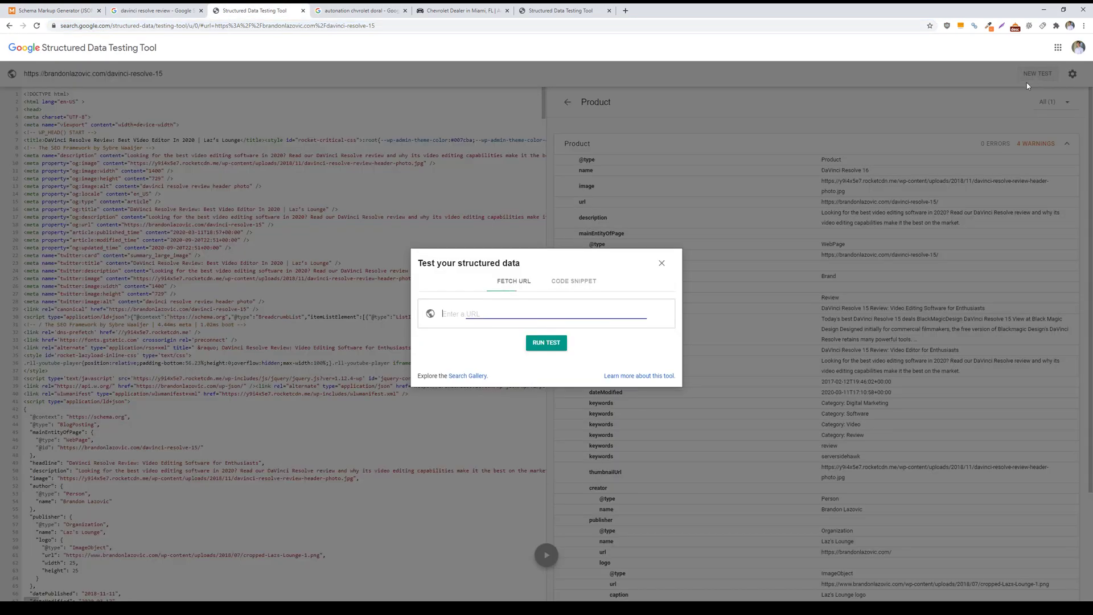
{"action": "left_click", "coordinate": [662, 265]}
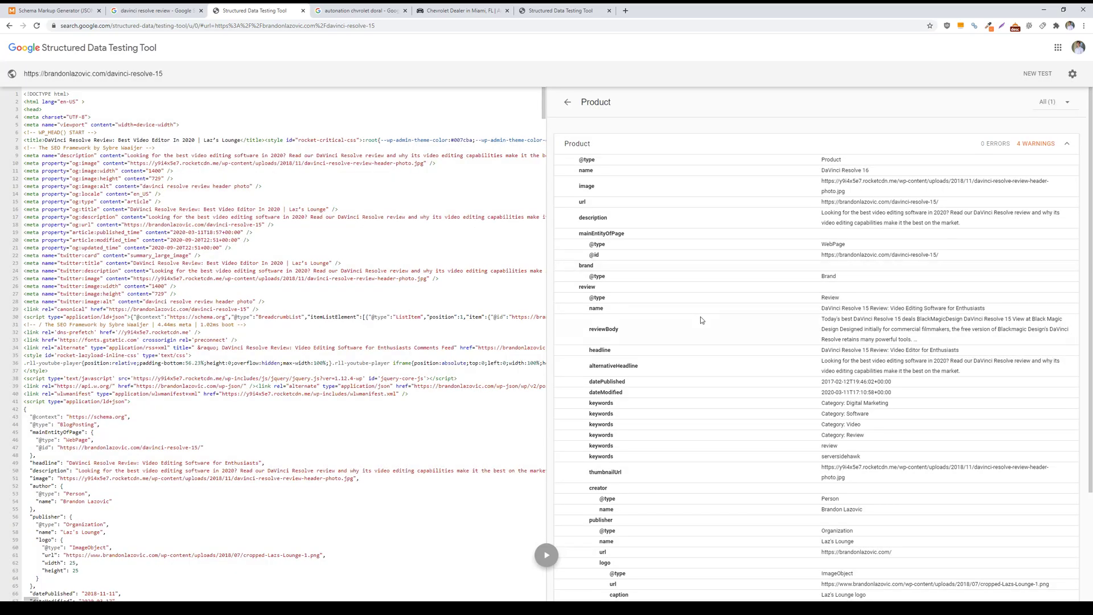
{"action": "scroll", "coordinate": [711, 327], "scroll_direction": "down", "scroll_amount": 3}
{"action": "scroll", "coordinate": [725, 339], "scroll_direction": "up", "scroll_amount": 3}
Open 'Chevrolet Dealer In Miami, FL | AutoNation Chevrolet Doral' from the AutoNation results in a background tab
{"action": "left_click", "coordinate": [342, 7]}
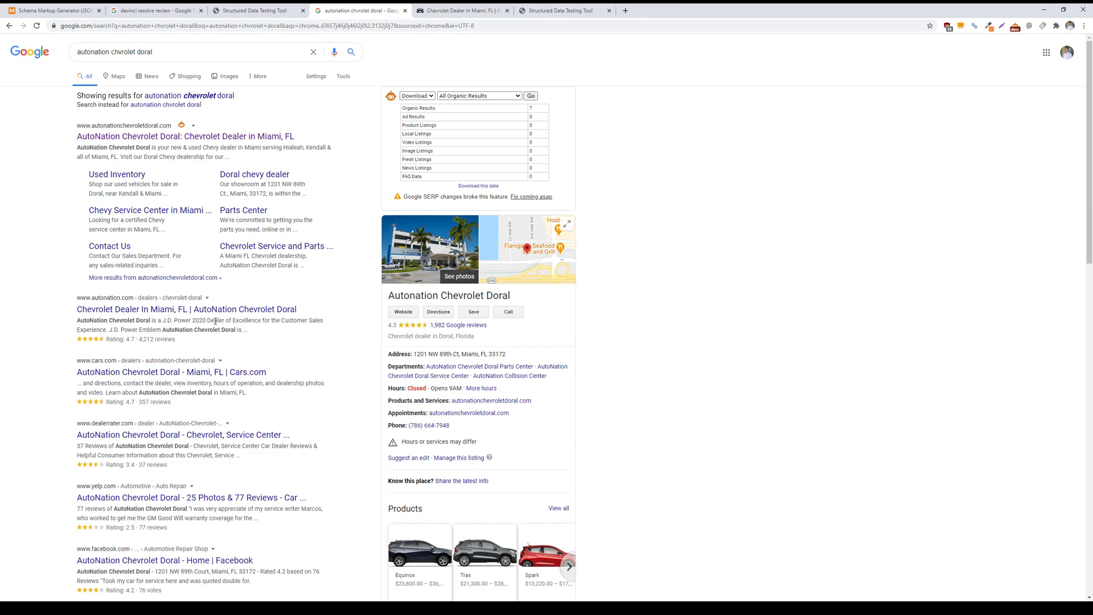
{"action": "middle_click", "coordinate": [216, 310]}
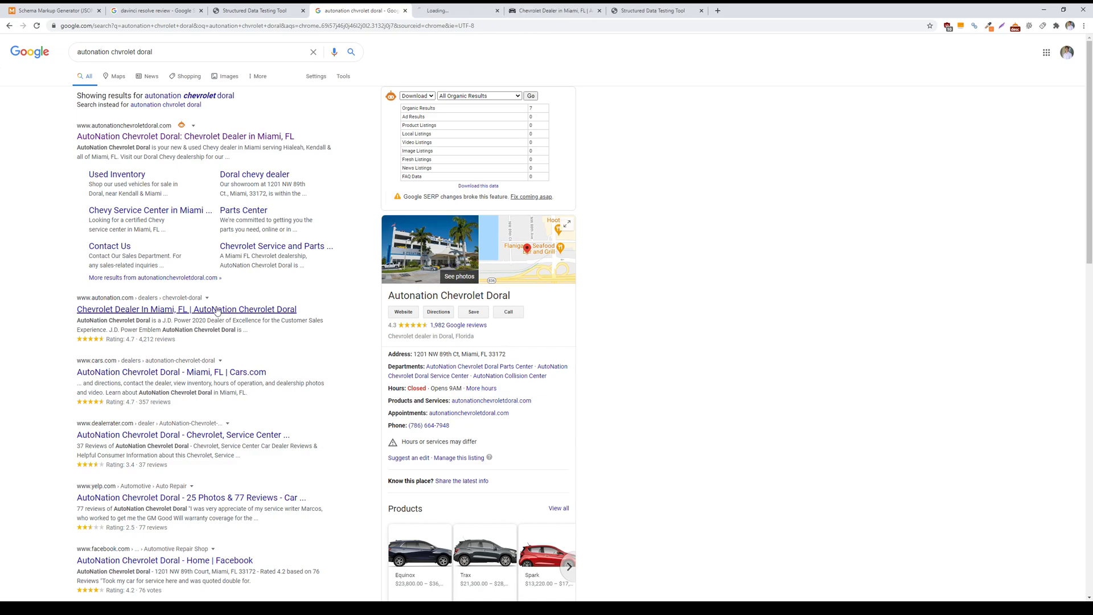
Compare the AutoNation dealer page's 4.7 star rating with Google's rated listing for the dealer
{"action": "left_click", "coordinate": [461, 9]}
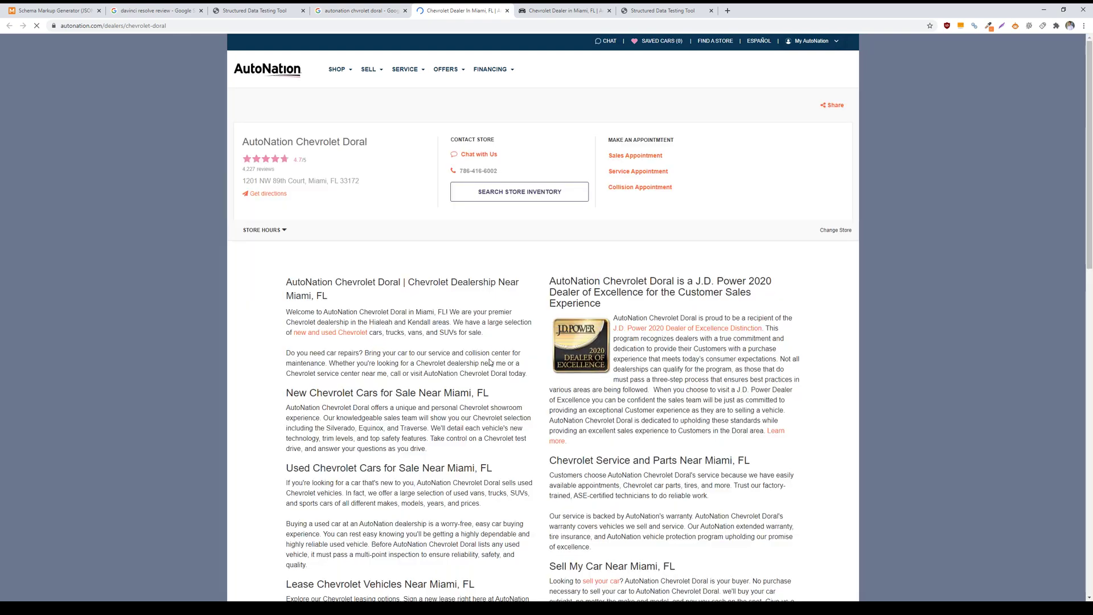
{"action": "scroll", "coordinate": [486, 358], "scroll_direction": "down", "scroll_amount": 20}
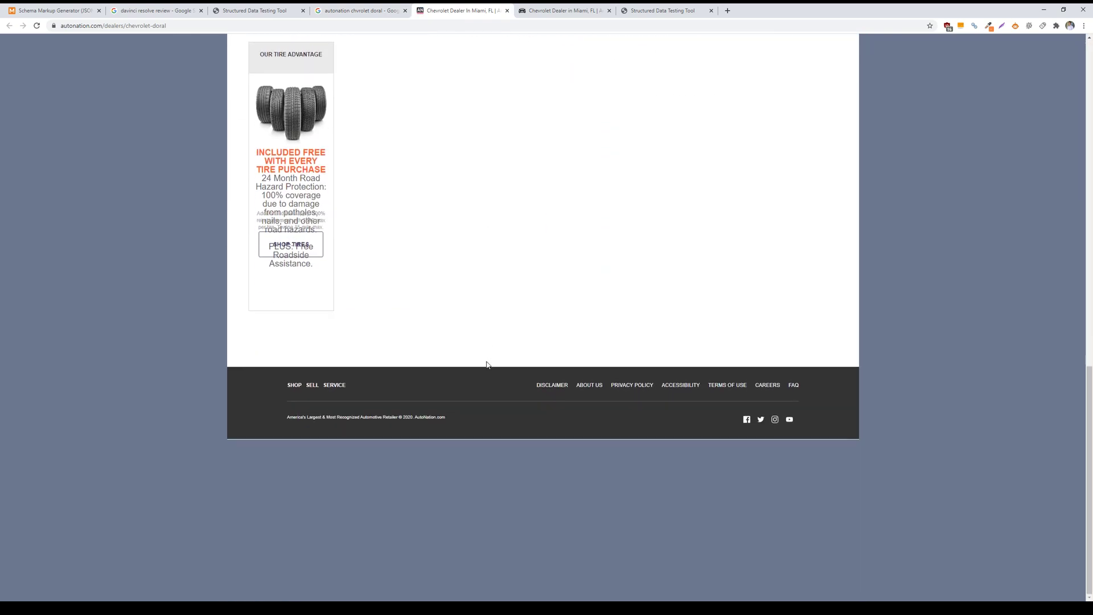
{"action": "scroll", "coordinate": [486, 364], "scroll_direction": "up", "scroll_amount": 20}
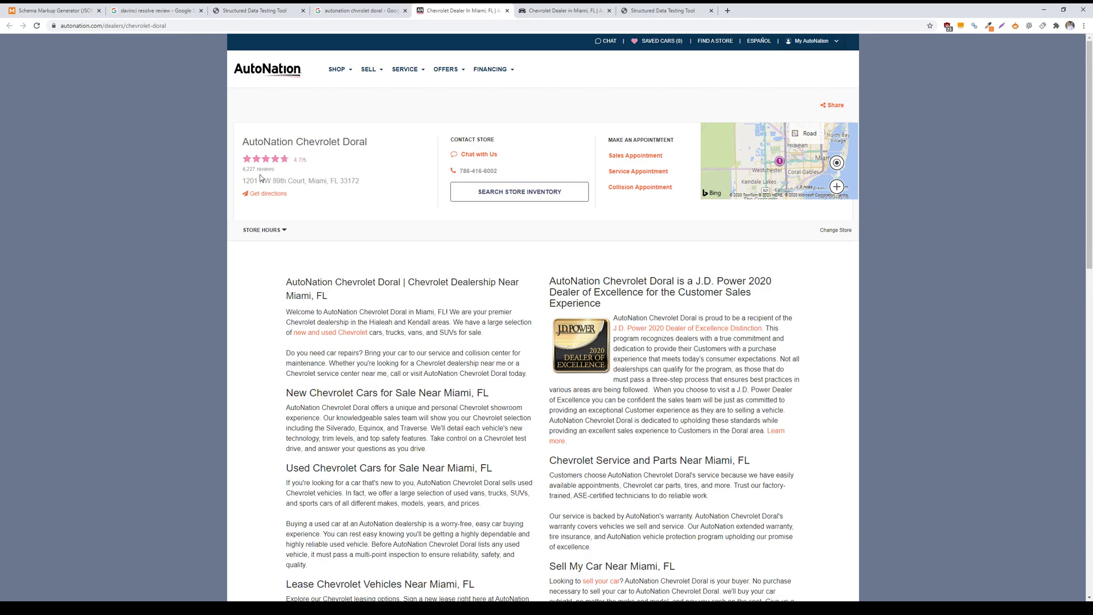
{"action": "left_click", "coordinate": [356, 10]}
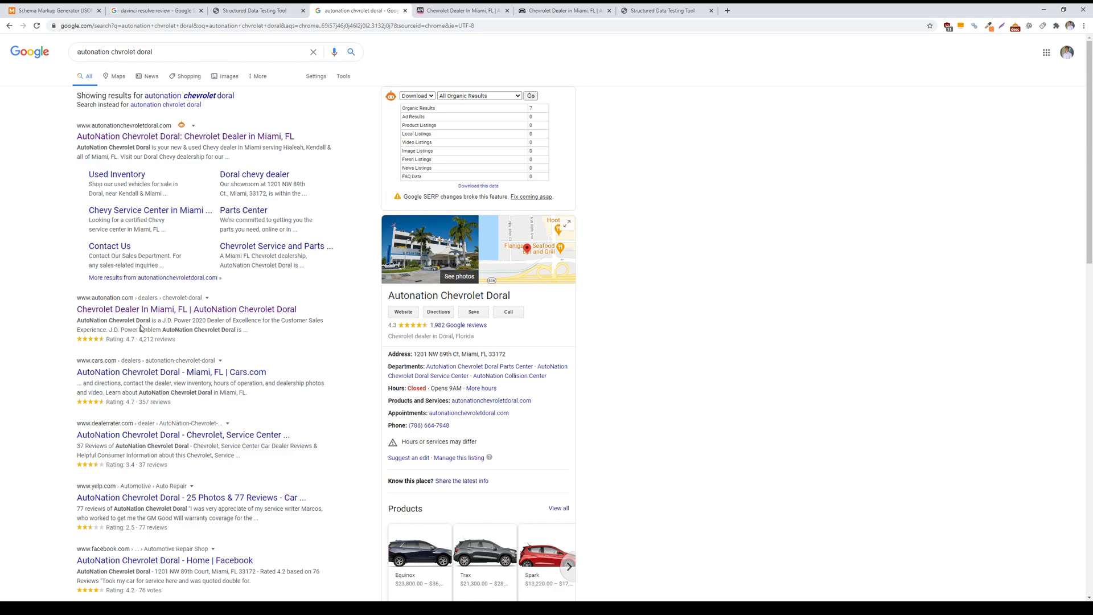
{"action": "left_click", "coordinate": [434, 8]}
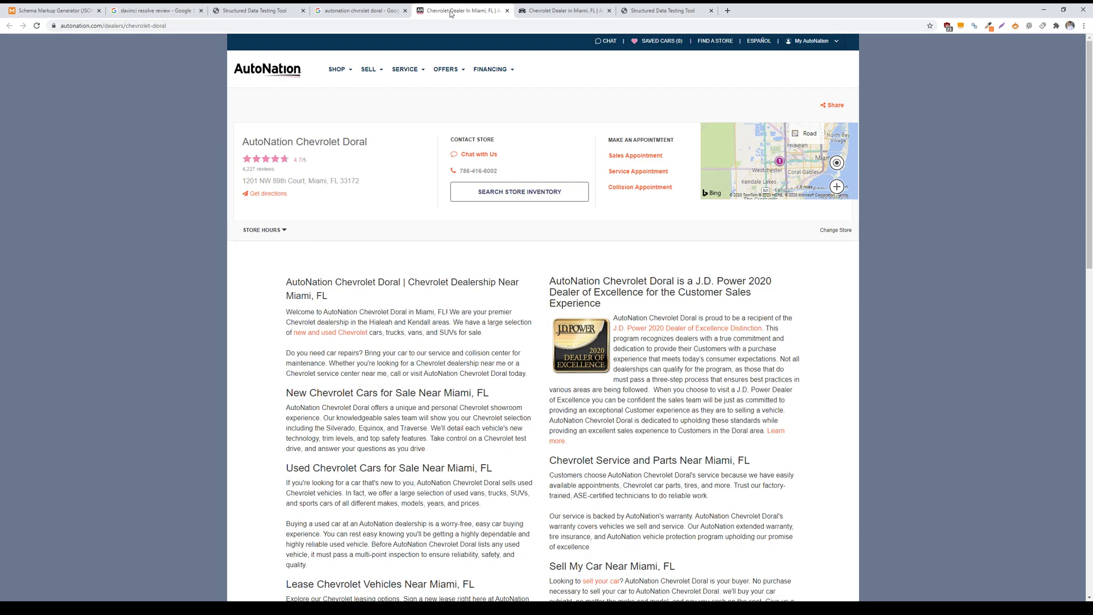
{"action": "left_click", "coordinate": [232, 11]}
{"action": "left_click", "coordinate": [341, 10]}
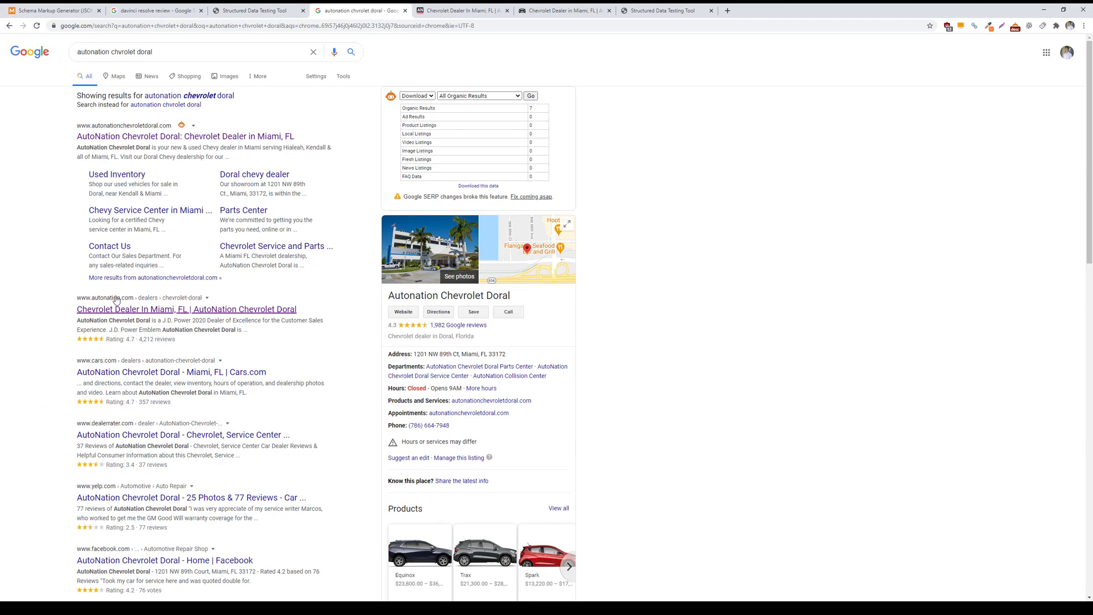
{"action": "left_click", "coordinate": [444, 13]}
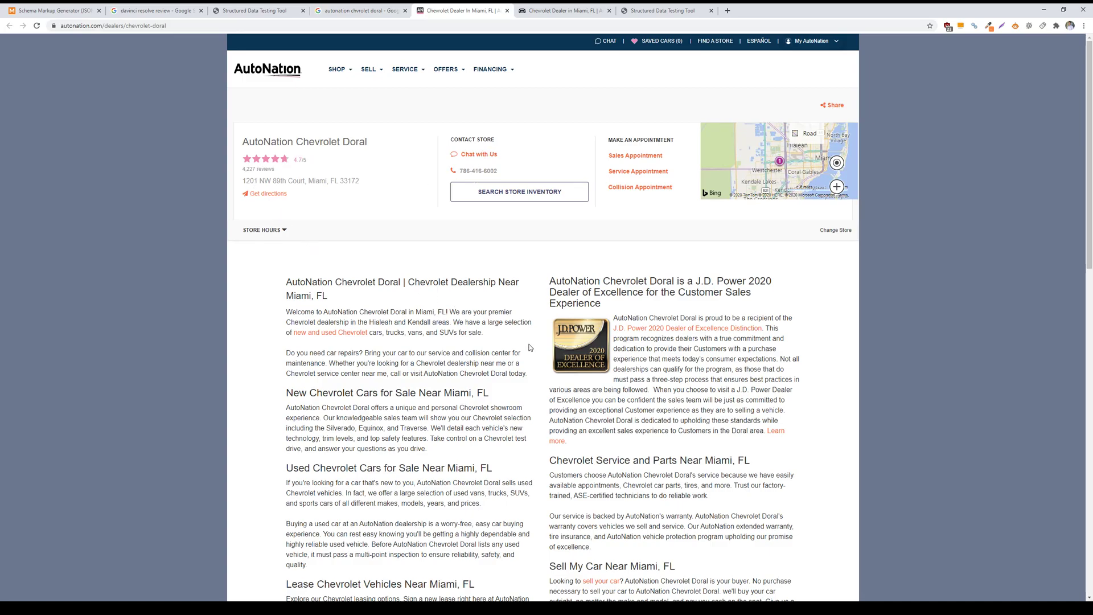
{"action": "scroll", "coordinate": [533, 347], "scroll_direction": "down", "scroll_amount": 5}
{"action": "scroll", "coordinate": [533, 347], "scroll_direction": "down", "scroll_amount": 3}
{"action": "scroll", "coordinate": [533, 347], "scroll_direction": "up", "scroll_amount": 8}
Highlight the 4,227 reviews count on the dealer page, then go back to Google's results
{"action": "left_click", "coordinate": [323, 6]}
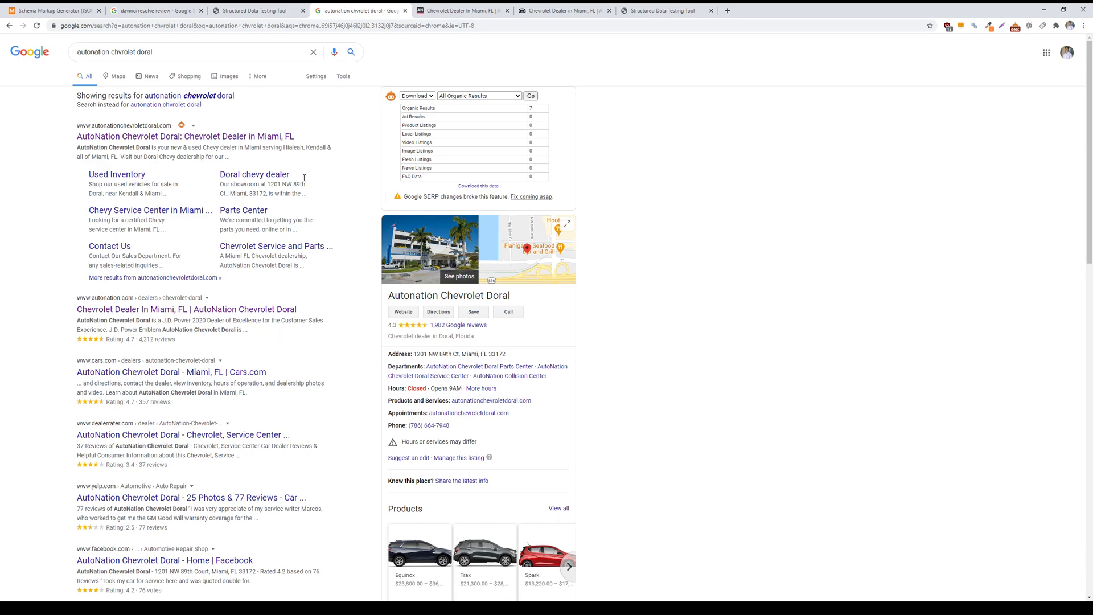
{"action": "key", "text": "ctrl+Tab"}
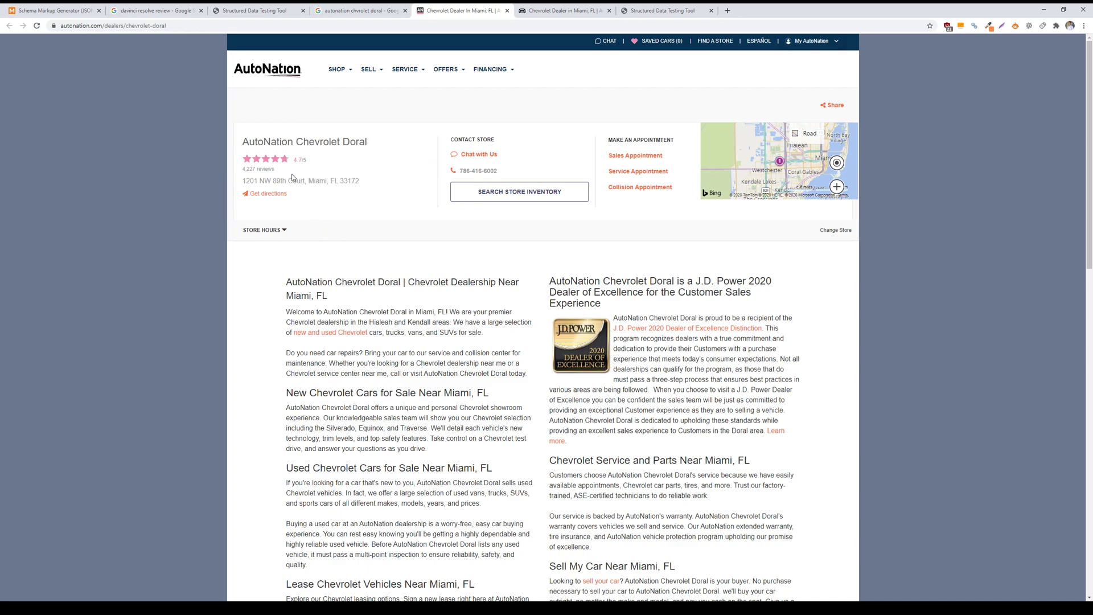
{"action": "left_click_drag", "start_coordinate": [242, 174], "coordinate": [278, 174]}
{"action": "left_click", "coordinate": [277, 175]}
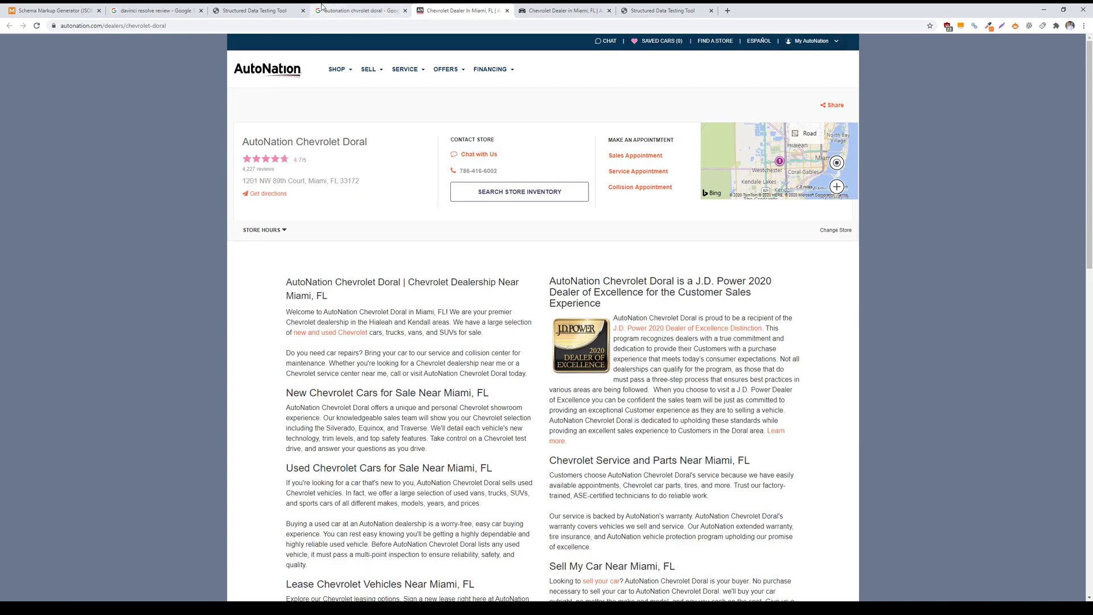
{"action": "left_click", "coordinate": [344, 8]}
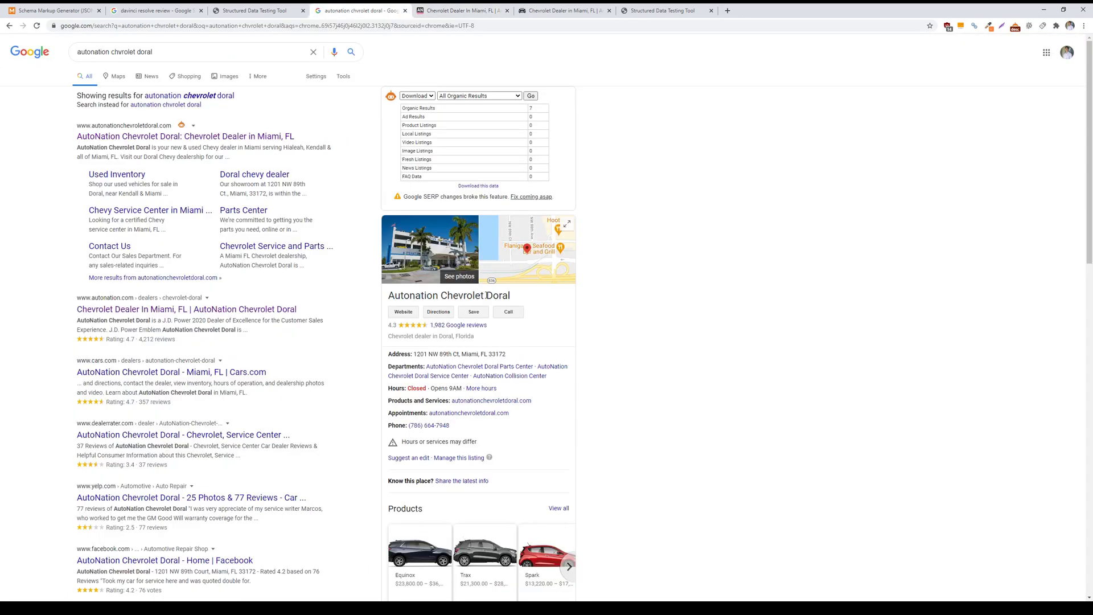
{"action": "left_click", "coordinate": [649, 9]}
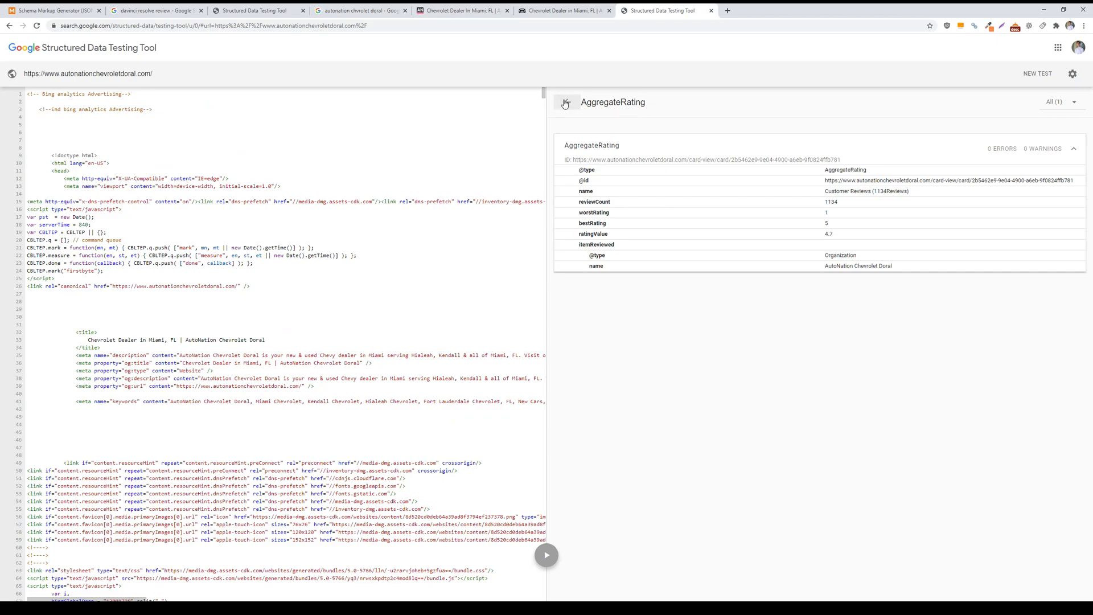
{"action": "double_click", "coordinate": [589, 103]}
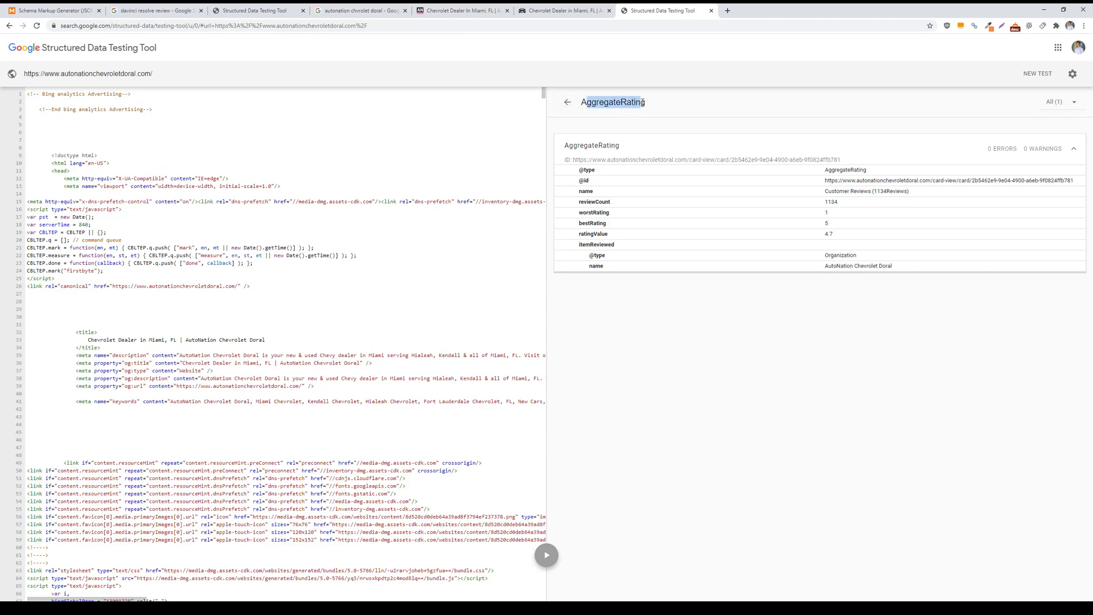
{"action": "left_click", "coordinate": [609, 165]}
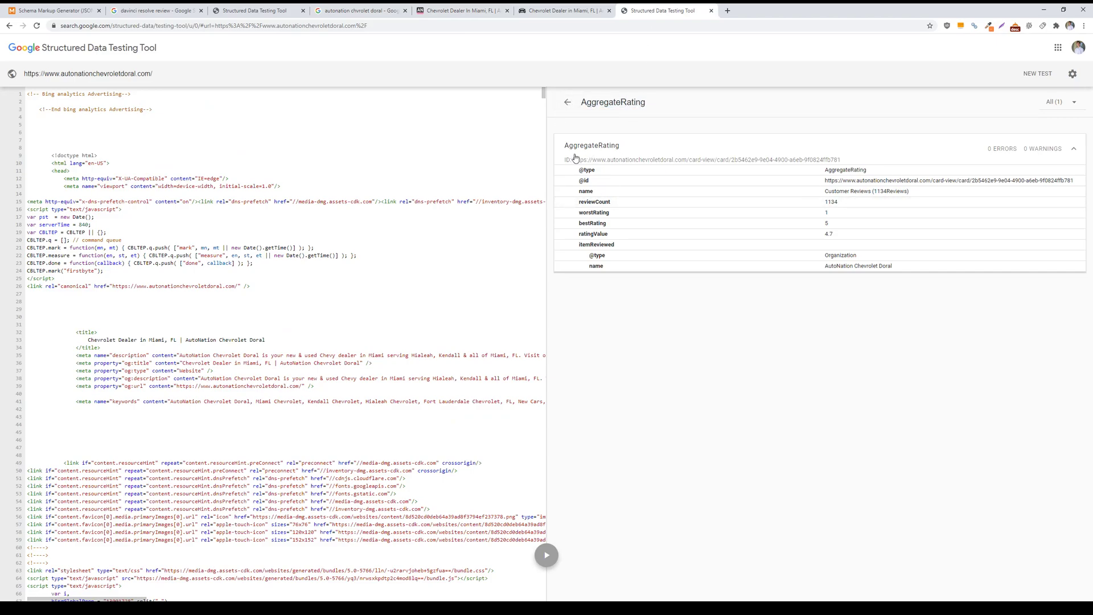
{"action": "left_click", "coordinate": [573, 148]}
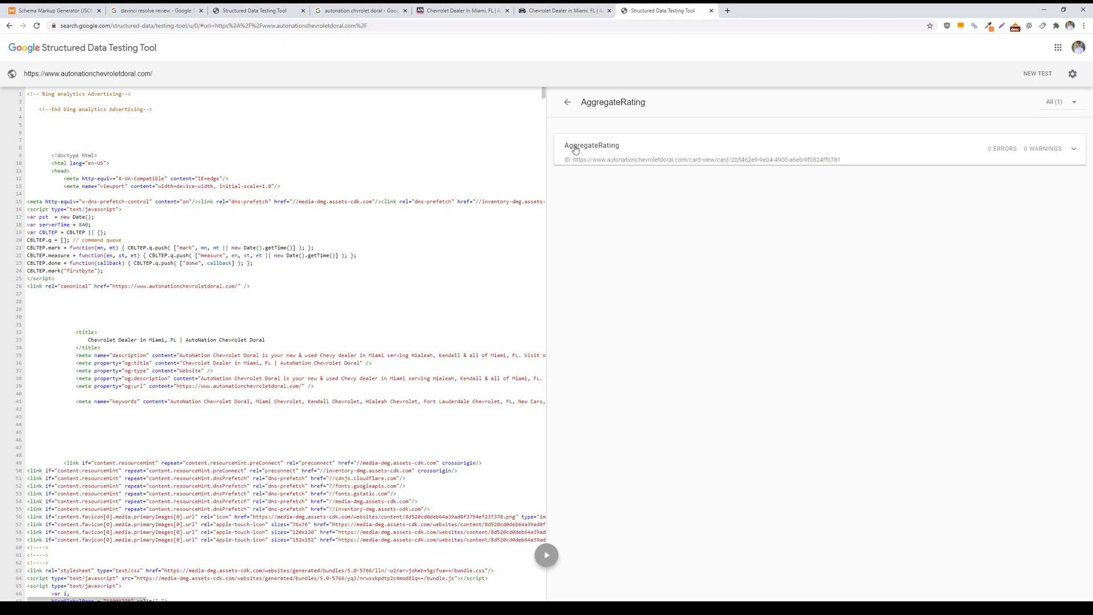
{"action": "left_click", "coordinate": [574, 148]}
{"action": "double_click", "coordinate": [586, 171]}
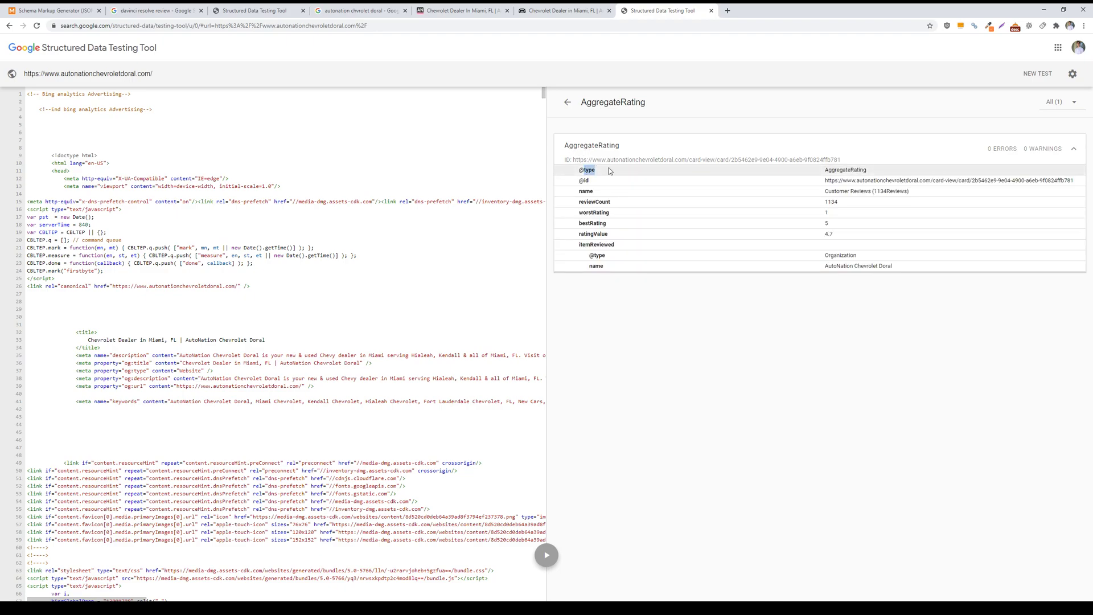
{"action": "left_click", "coordinate": [586, 188]}
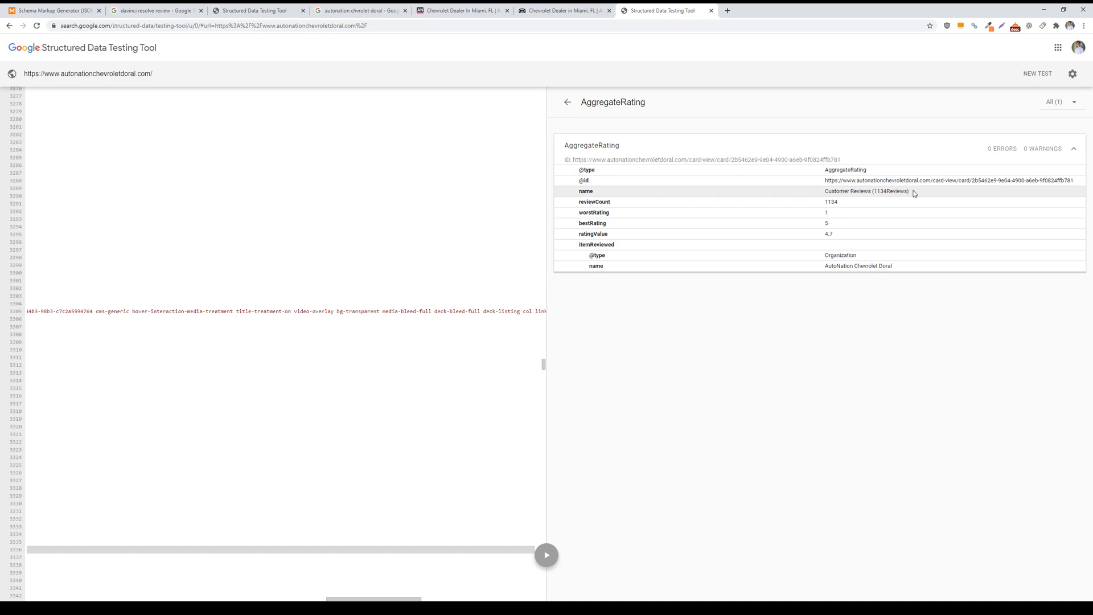
{"action": "left_click", "coordinate": [826, 191]}
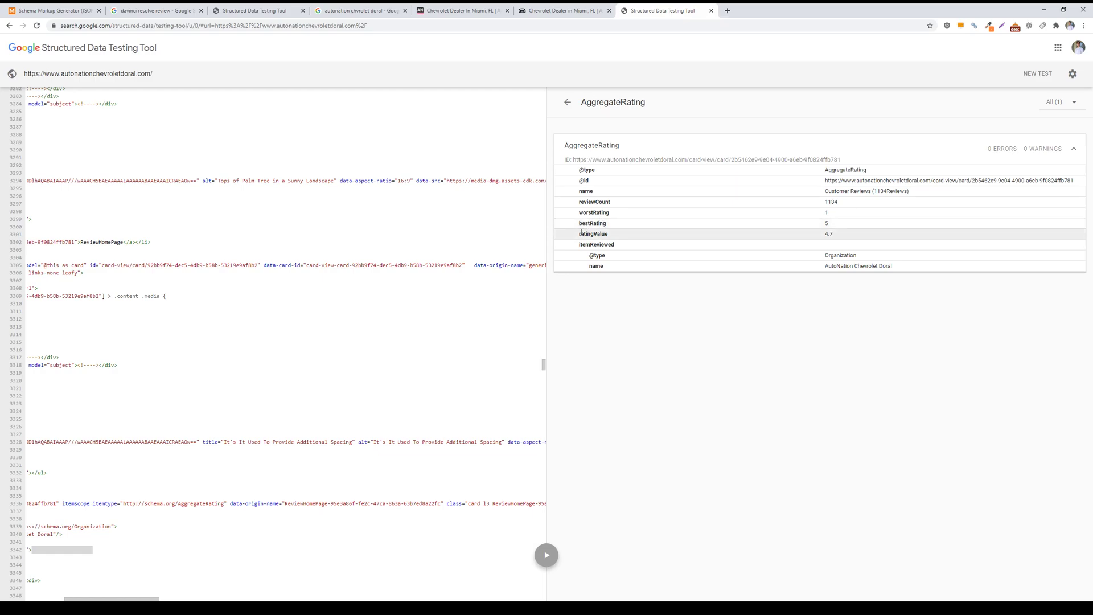
Reveal ratingValue and itemReviewed source lines, scrolling left to show worstRating 1 and the AutoNation Chevrolet Doral Organization
{"action": "left_click_drag", "start_coordinate": [581, 233], "coordinate": [825, 231]}
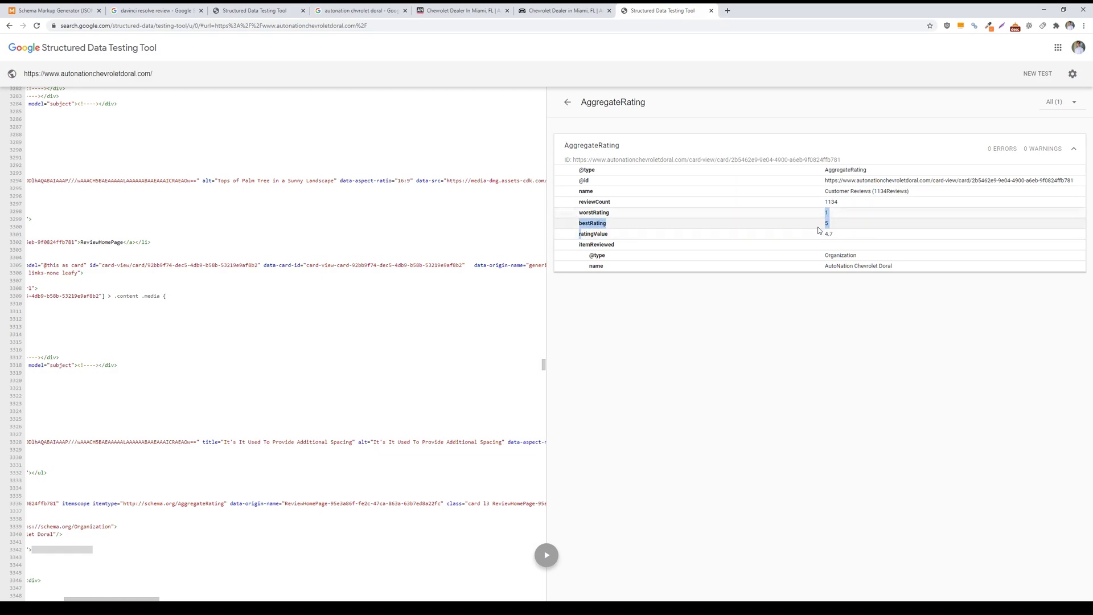
{"action": "left_click", "coordinate": [599, 243]}
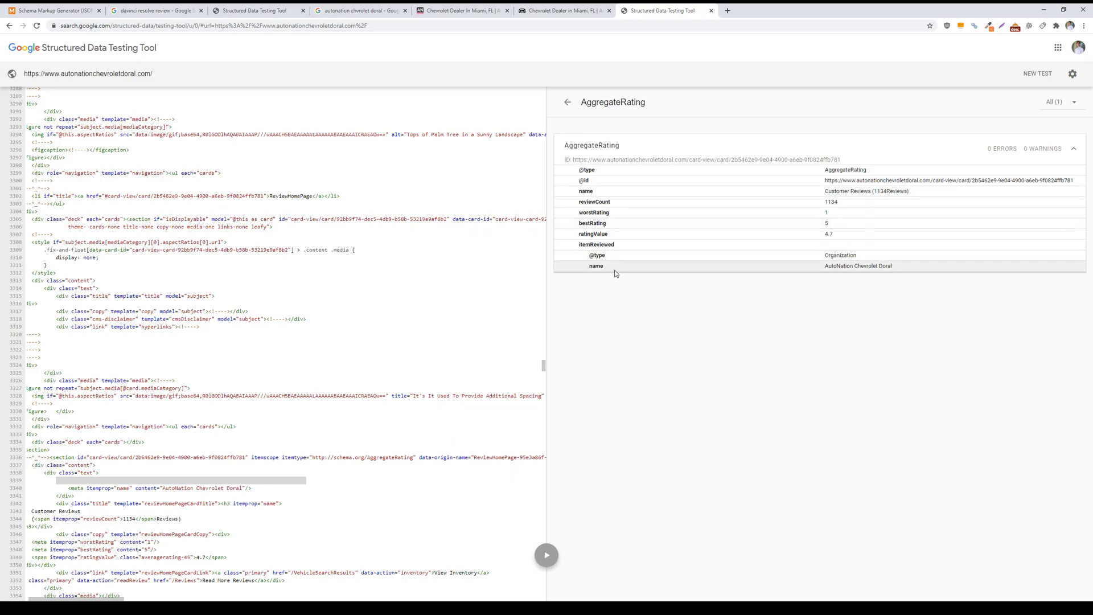
{"action": "left_click", "coordinate": [227, 473]}
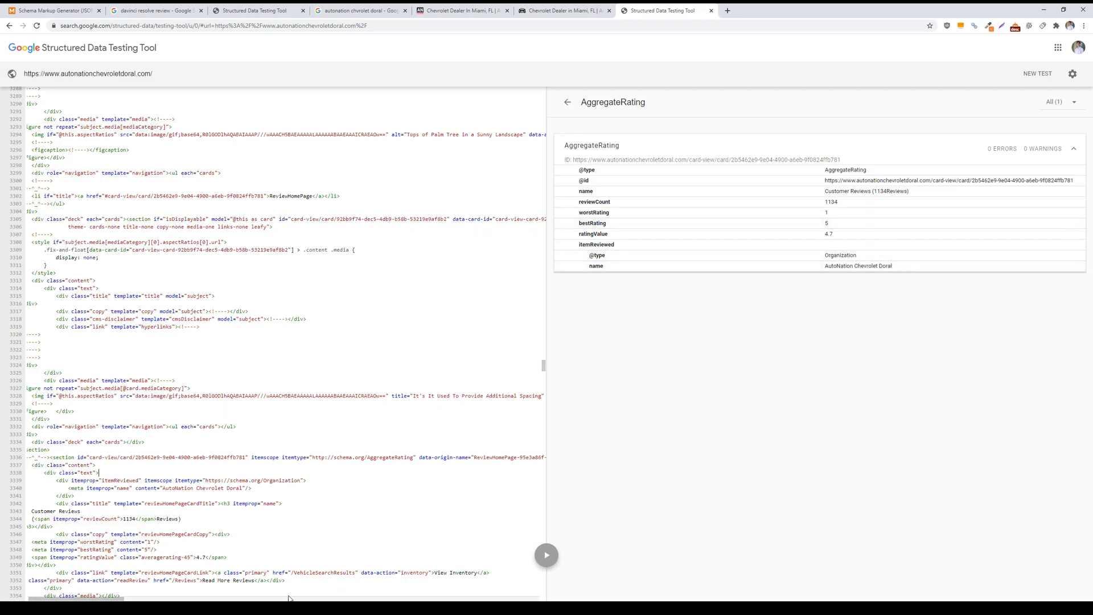
{"action": "left_click_drag", "start_coordinate": [289, 598], "coordinate": [81, 597]}
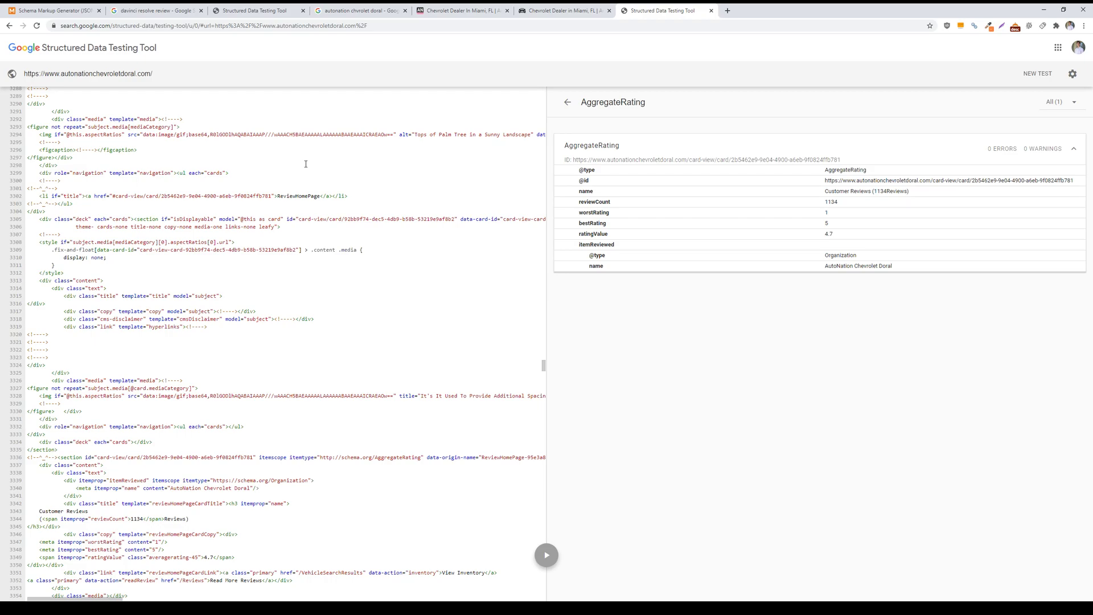
Go from the dealer results back to the DaVinci Resolve review listings rated 4.6 and 4.5
{"action": "left_click", "coordinate": [336, 11]}
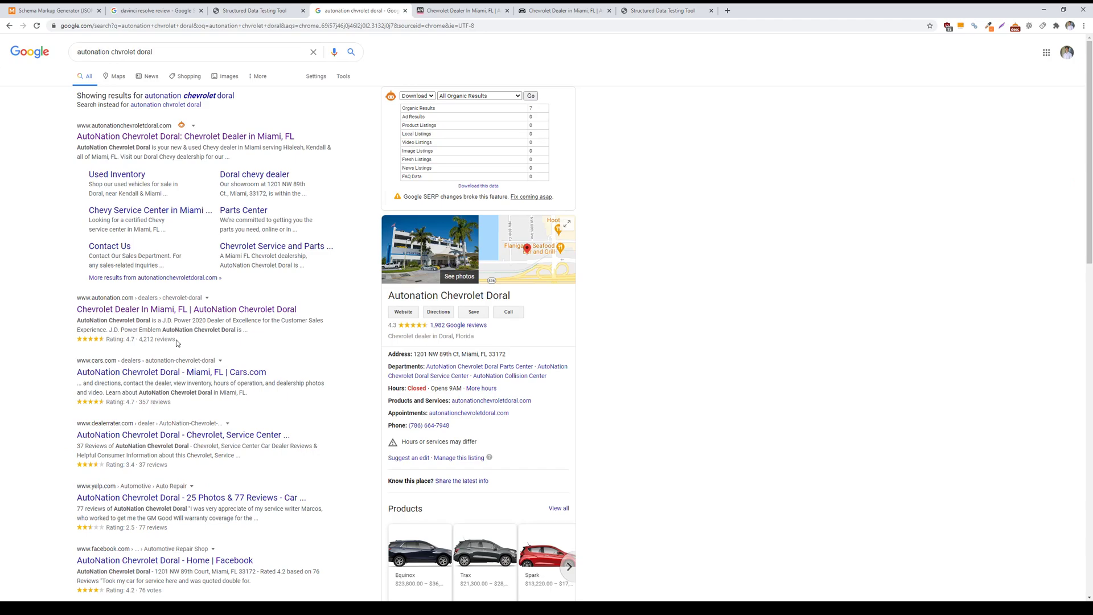
{"action": "left_click", "coordinate": [151, 10]}
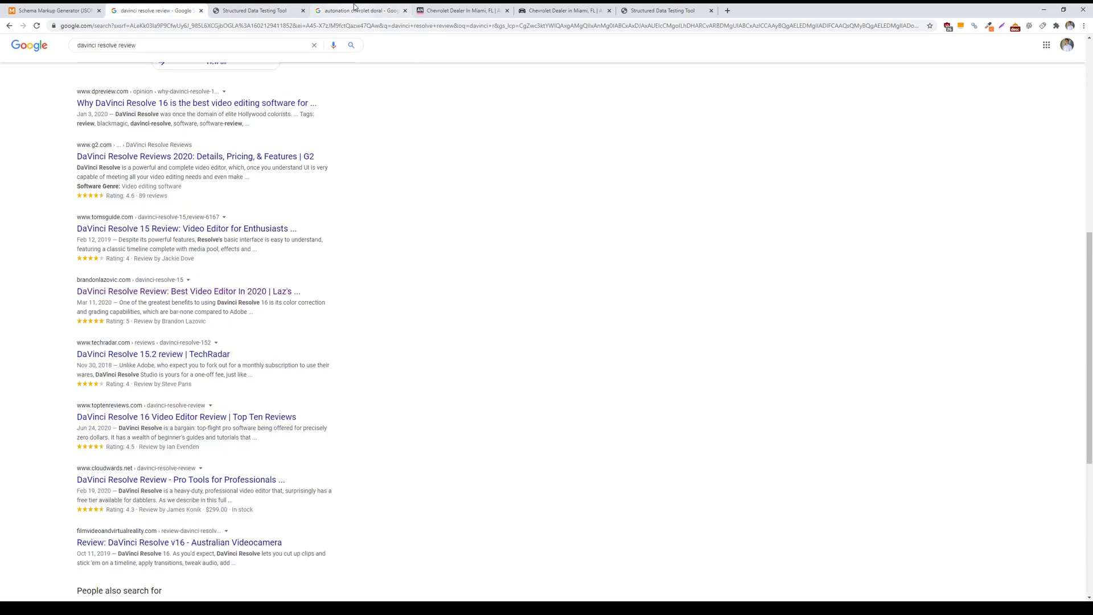